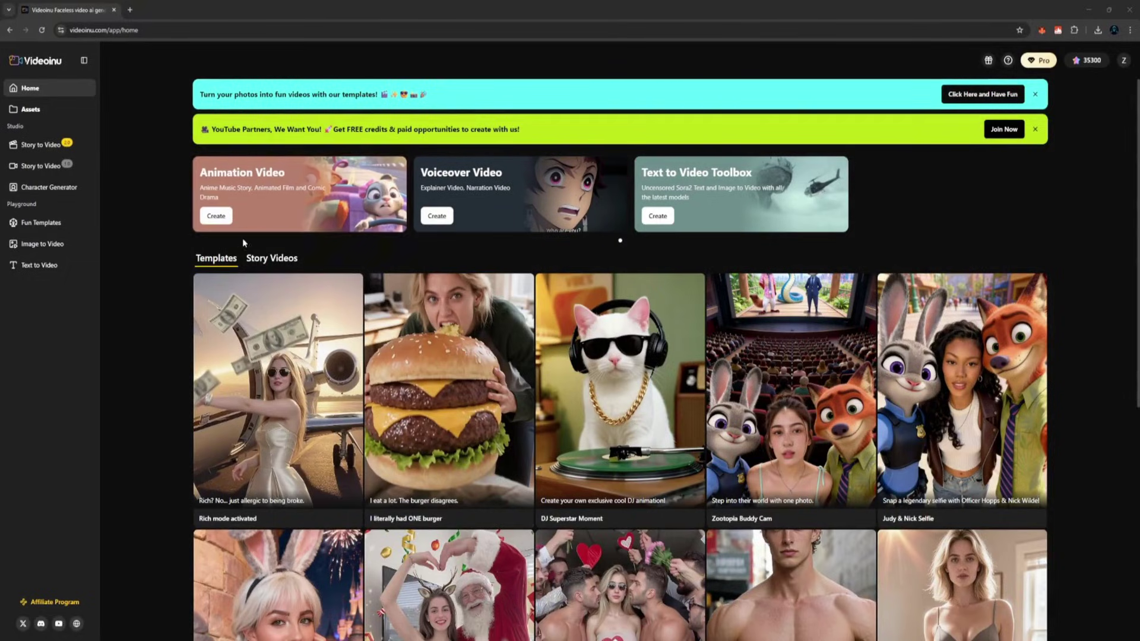
Step: Browse the community story videos in the Story Videos showcase on Videoinu's home page
left_click(256, 258)
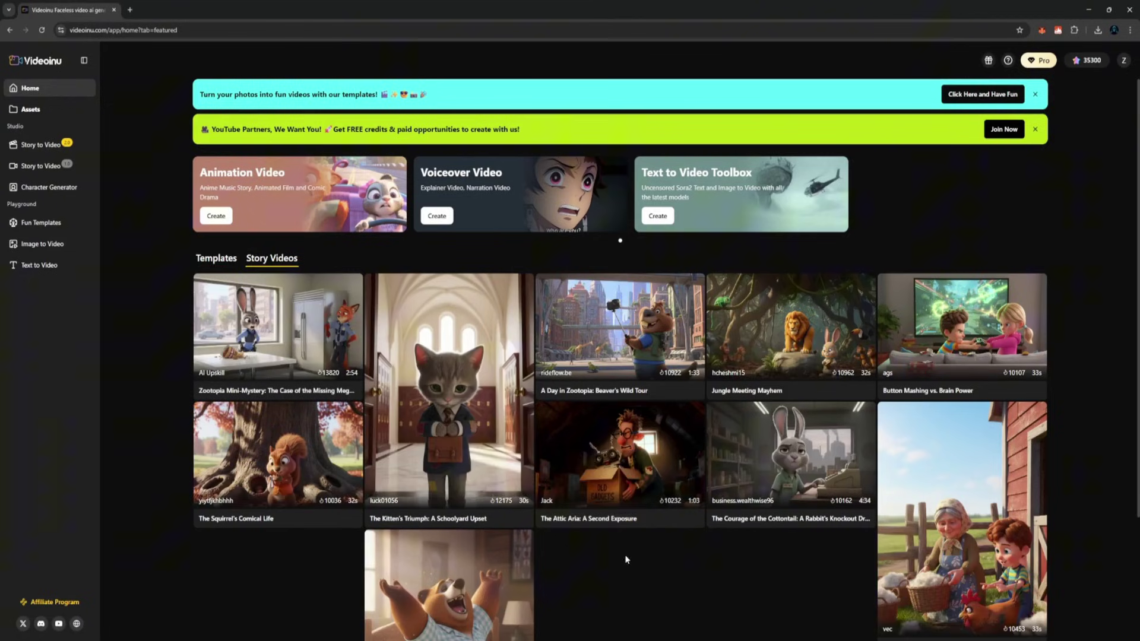
scroll(294, 543, "down", 2)
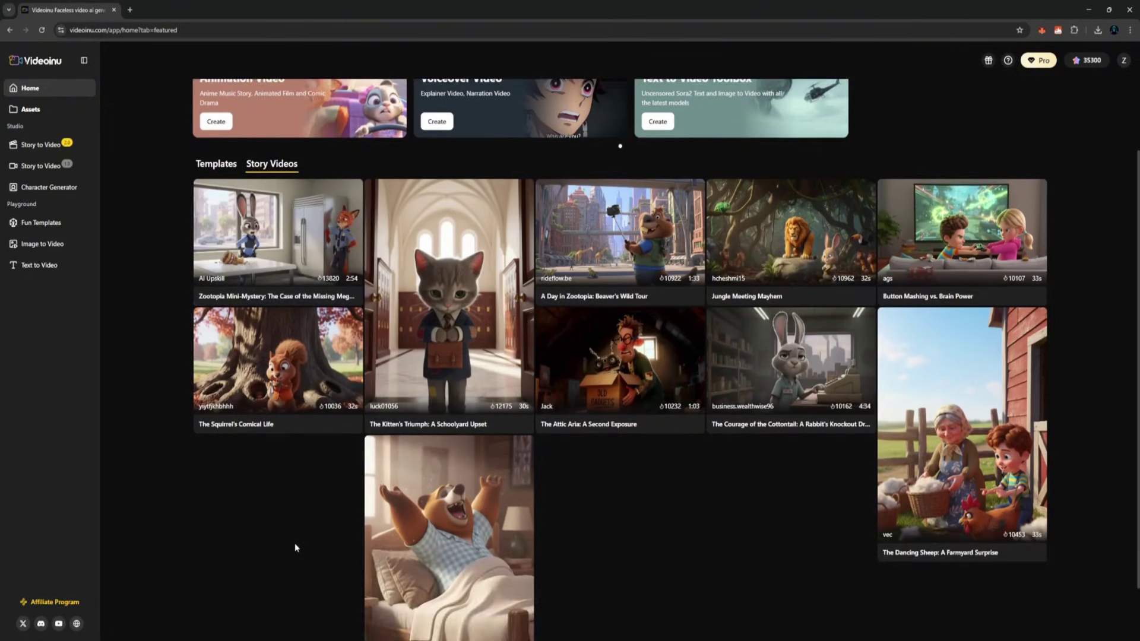
scroll(293, 550, "up", 2)
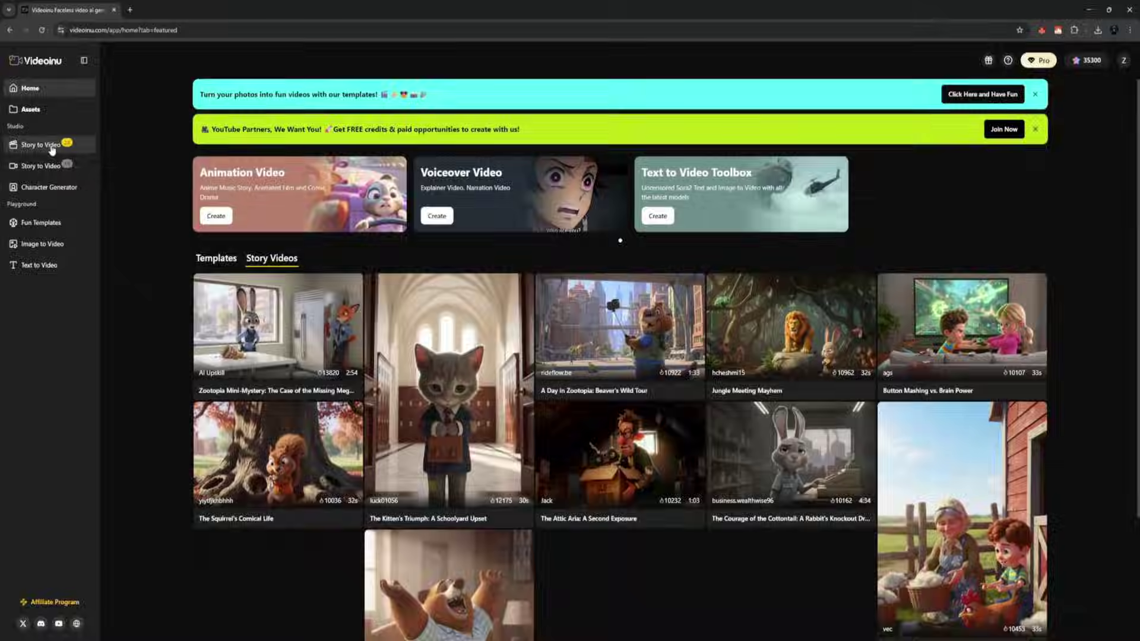
Step: Start a new Story to Video 2.0 project, focus its empty story box, and switch to ChatGPT
left_click(96, 272)
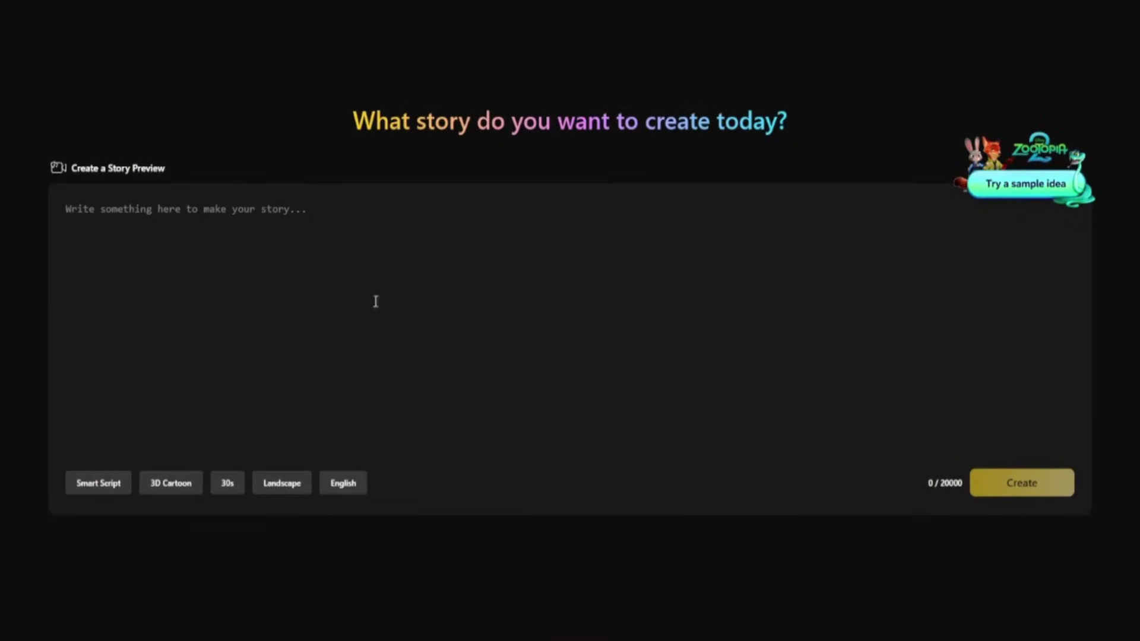
left_click(71, 210)
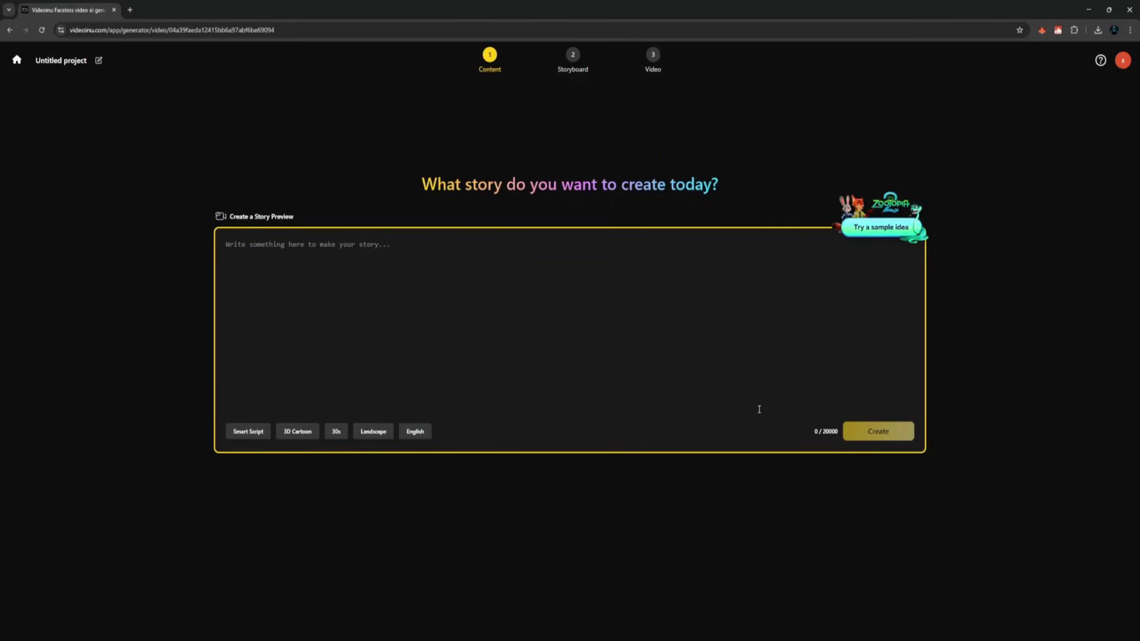
key("alt+Tab")
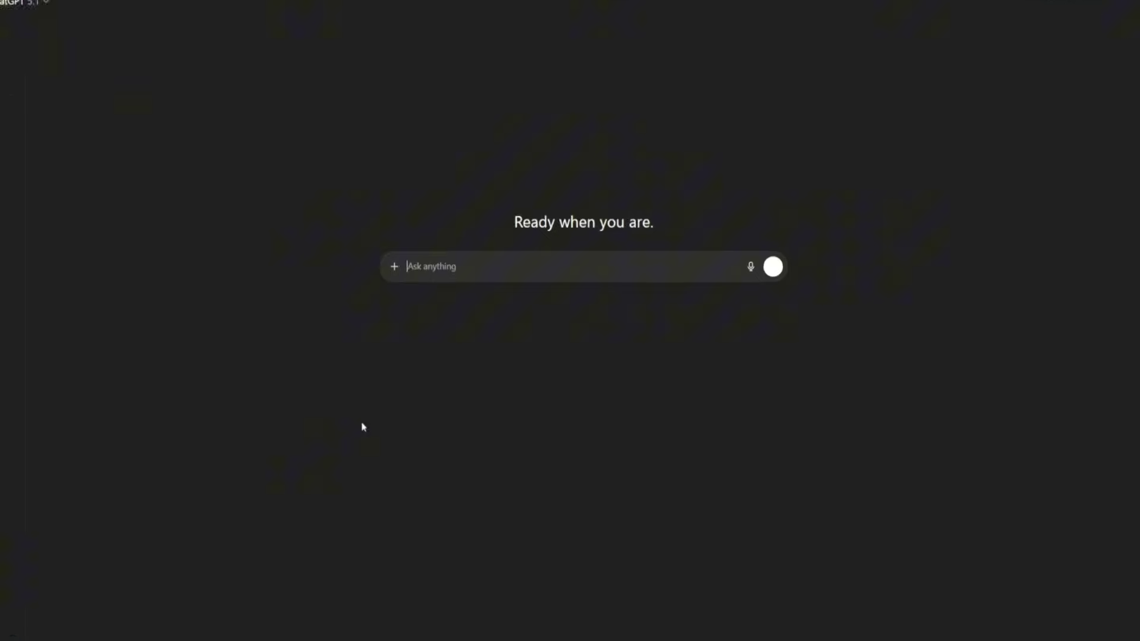
Step: Paste the Story Video Generator prompt into ChatGPT and send it
type("You are my Story Video Generator. Create a highly engaging story that feels like a cinematic short film. The story must be: - Fast-paced but detailed - Emotionally gripping from the first sentence - Filled with suspense, mystery, or emotional tension - Ending with an unexpected twist Output format: 1. **Title** – short, viral, intriguing. 2. **Story (45–90 seconds)** – written like a narrator speaking, with vivid scenes and smooth flow. 3. **On-Screen Visual Directions** – shot-by-shot visuals for a video editor (1 sentence per shot). 4. **Sound Design Suggestions** – background music, SFX, tension moments. 5. **Final Hook Line** – a punchline or question to keep viewers thinking. The story theme should be: **[insert your theme here]** Examples: horror, mystery, inspirational, heartbreak, sci-fi, moral lesson, dark twist, fantasy, etc. Now create a story based on this theme: **[your theme]**")
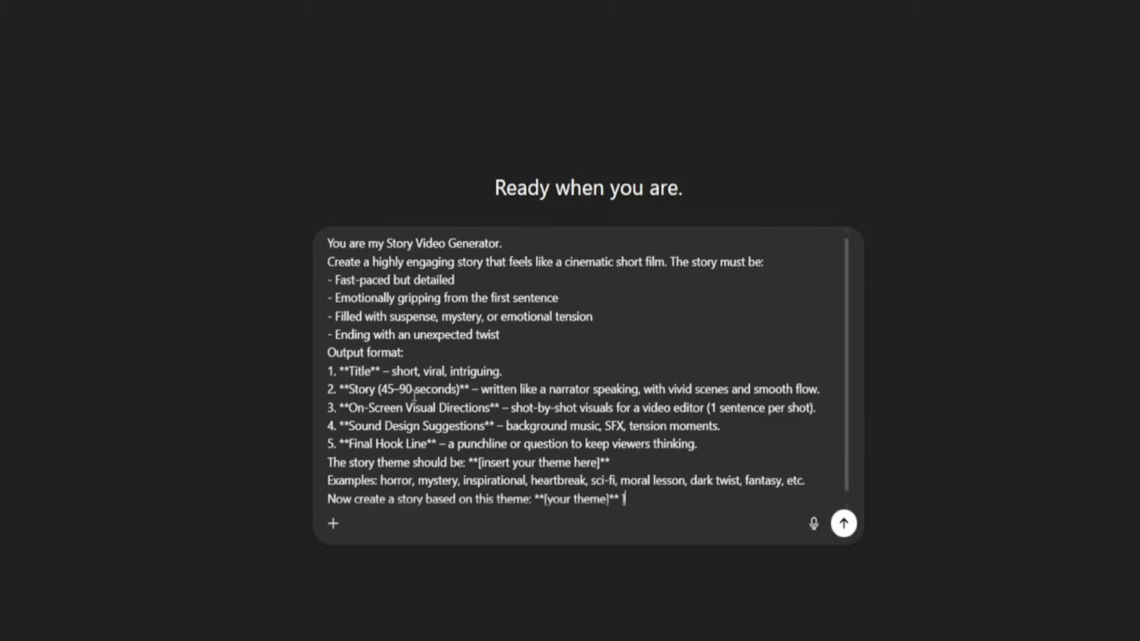
scroll(415, 397, "up", 1)
scroll(407, 389, "down", 1)
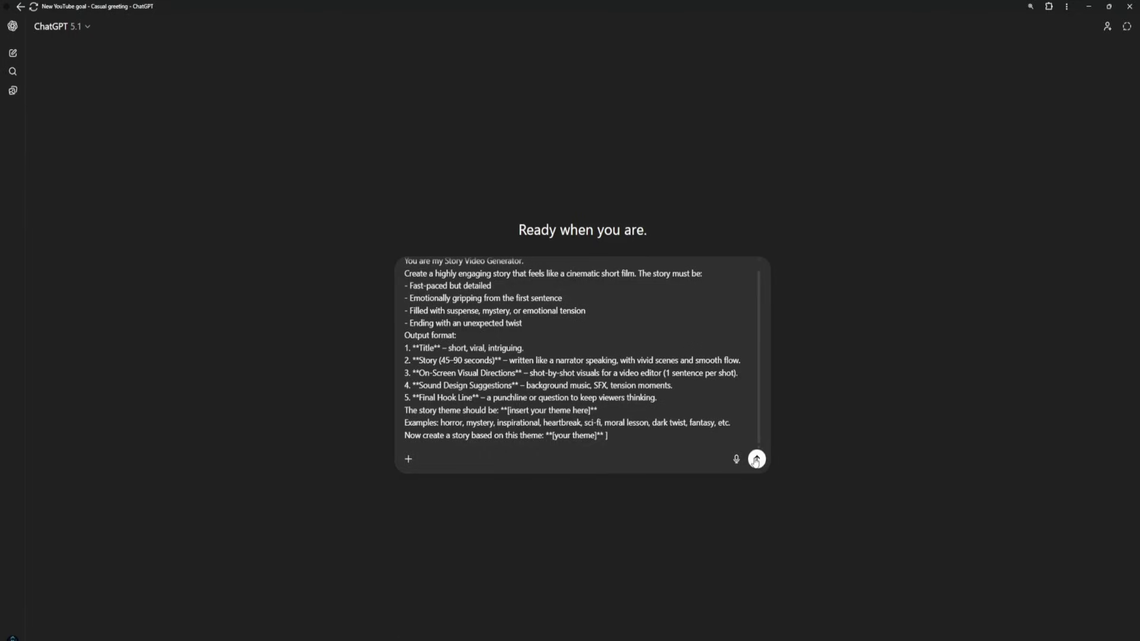
left_click(755, 460)
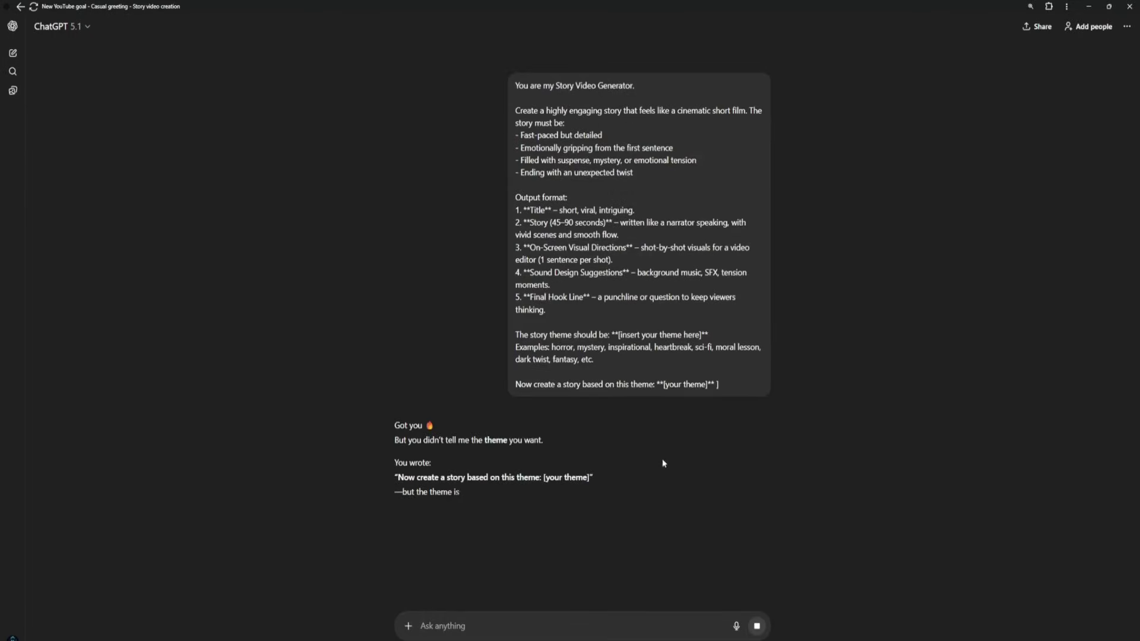
scroll(425, 560, "down", 2)
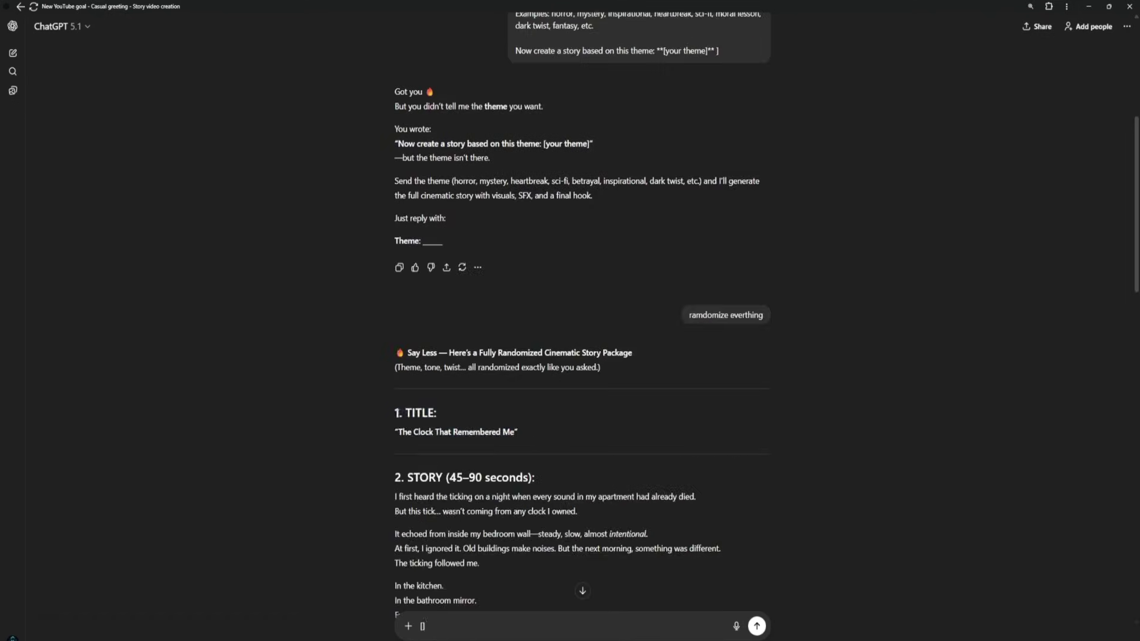
Step: Copy ChatGPT's story into Videoinu's story box (3174 characters) and review the Smart Script mode options
left_click_drag(394, 408, 682, 470)
right_click(681, 469)
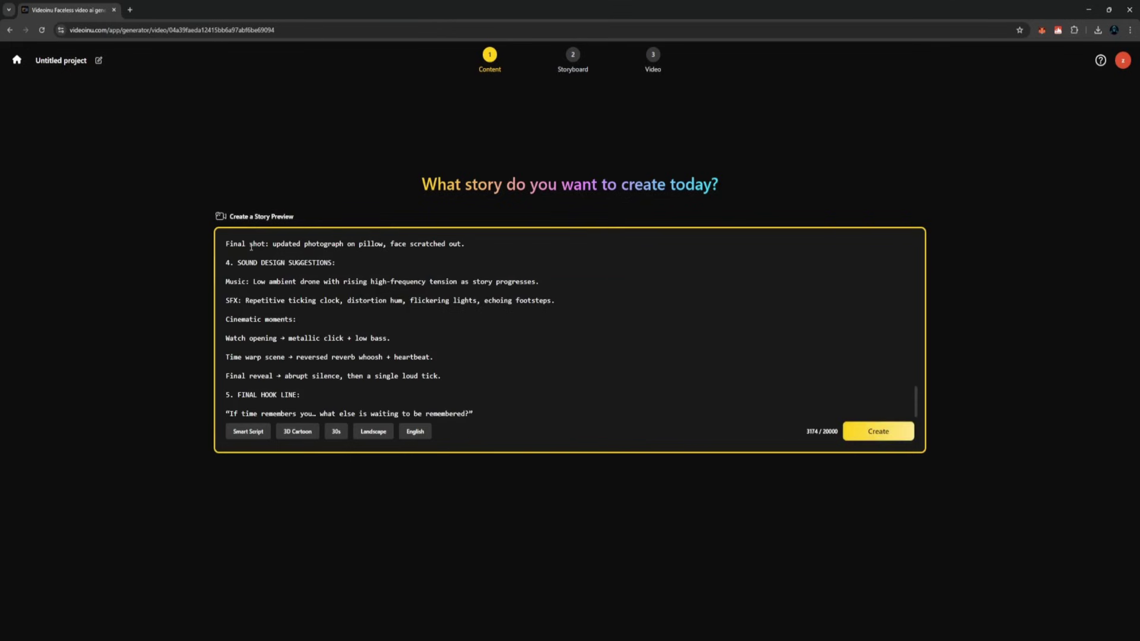
scroll(237, 356, "up", 5)
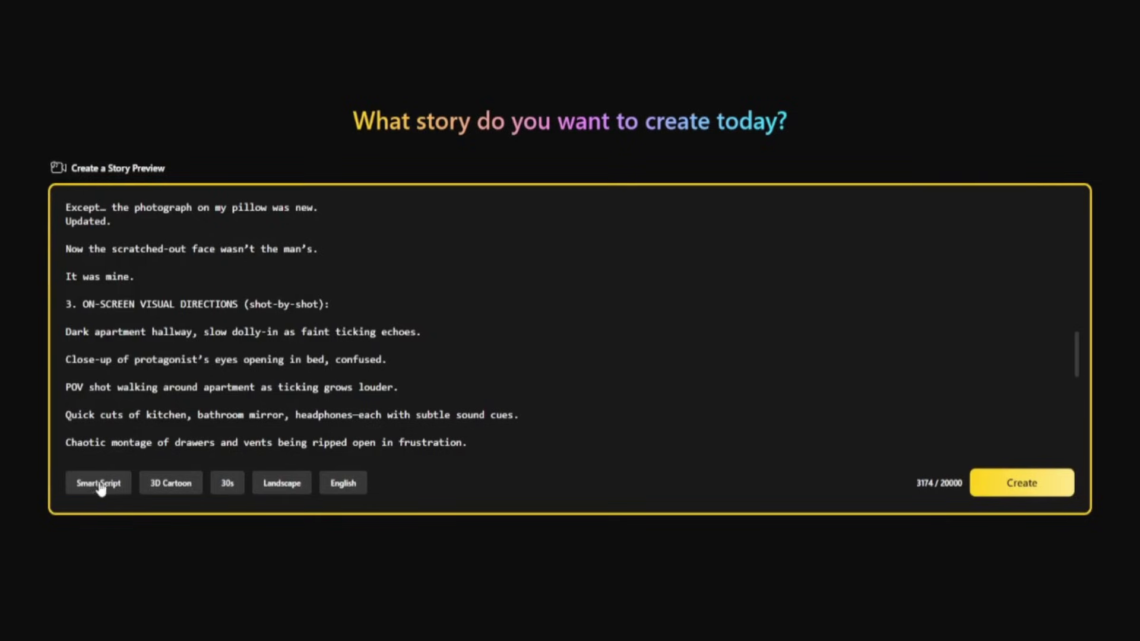
left_click(98, 484)
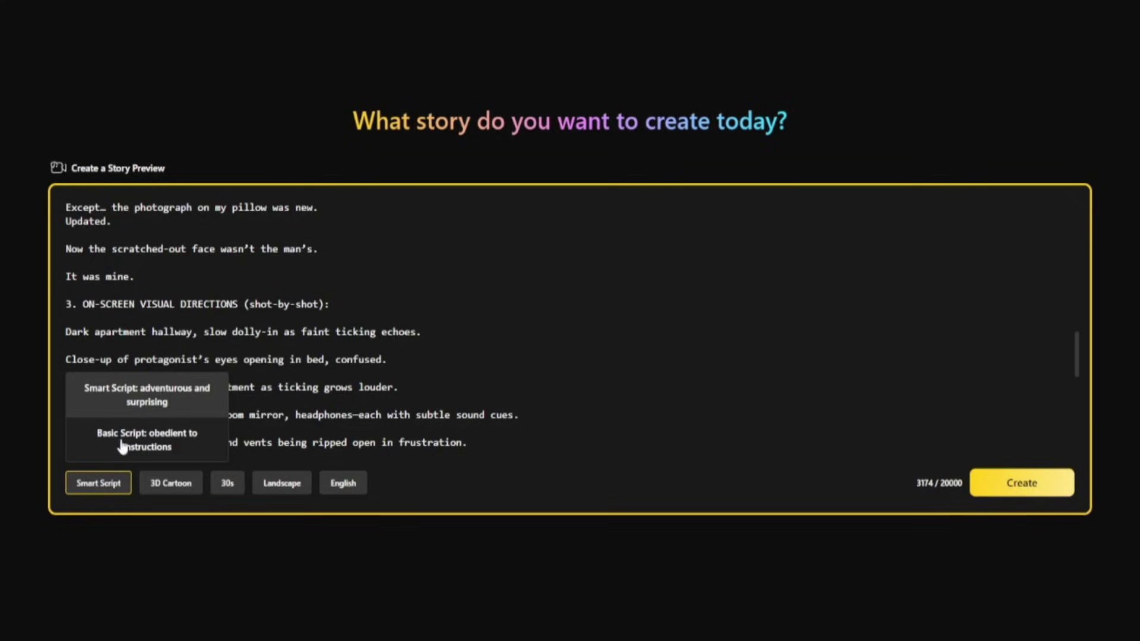
Step: Change the visual style from 3D Cartoon to Zootopia and create the project from the script
left_click(170, 482)
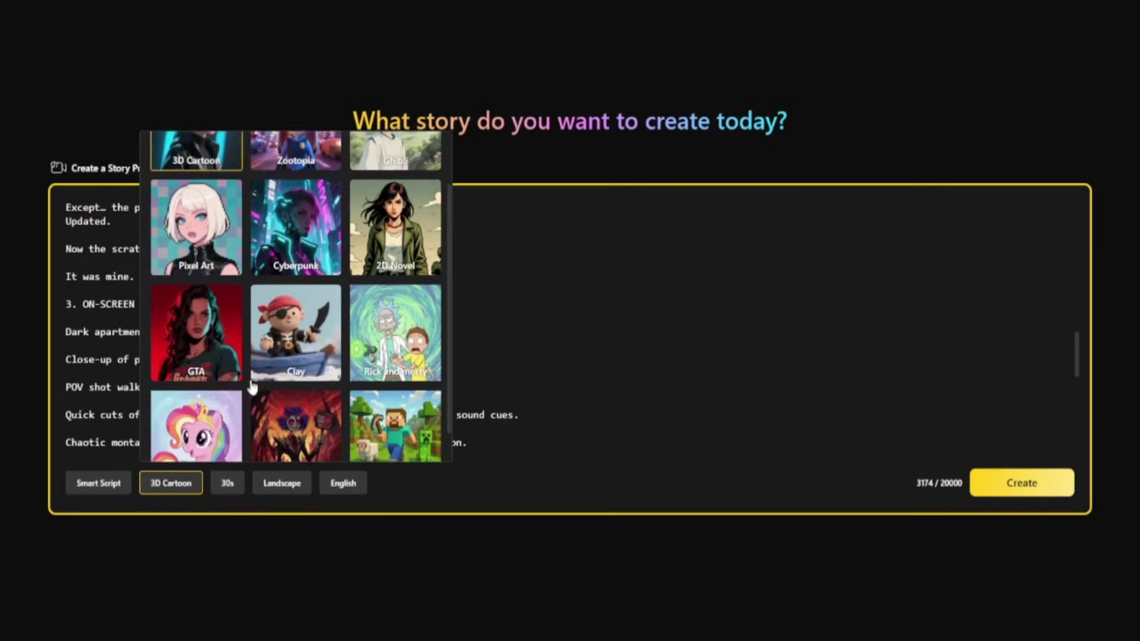
scroll(254, 392, "down", 1)
scroll(254, 392, "up", 2)
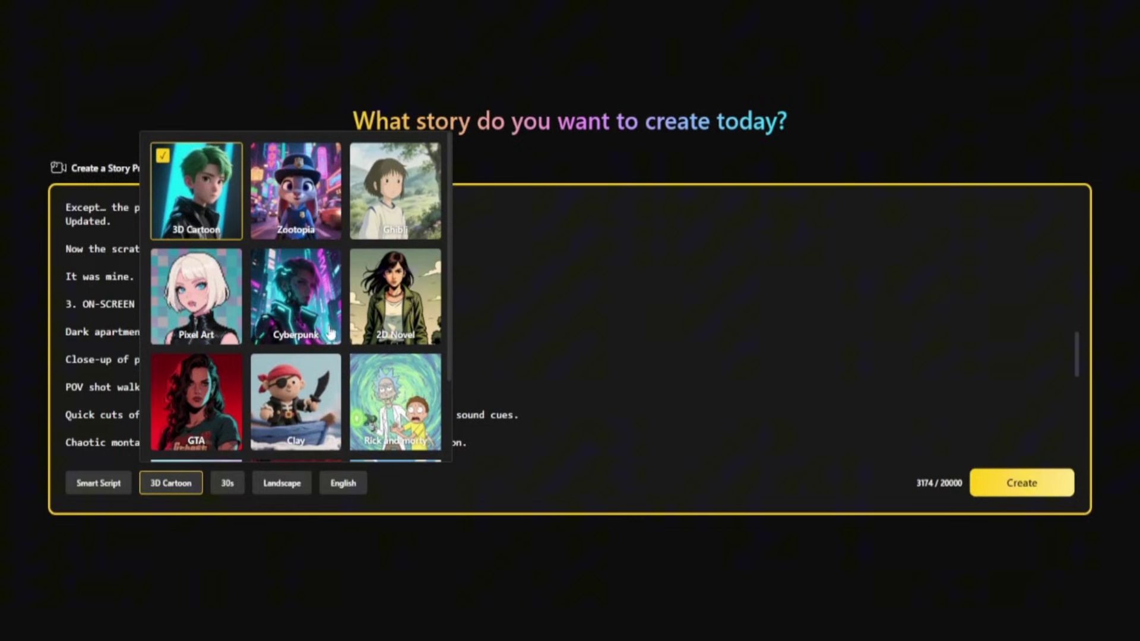
left_click(310, 227)
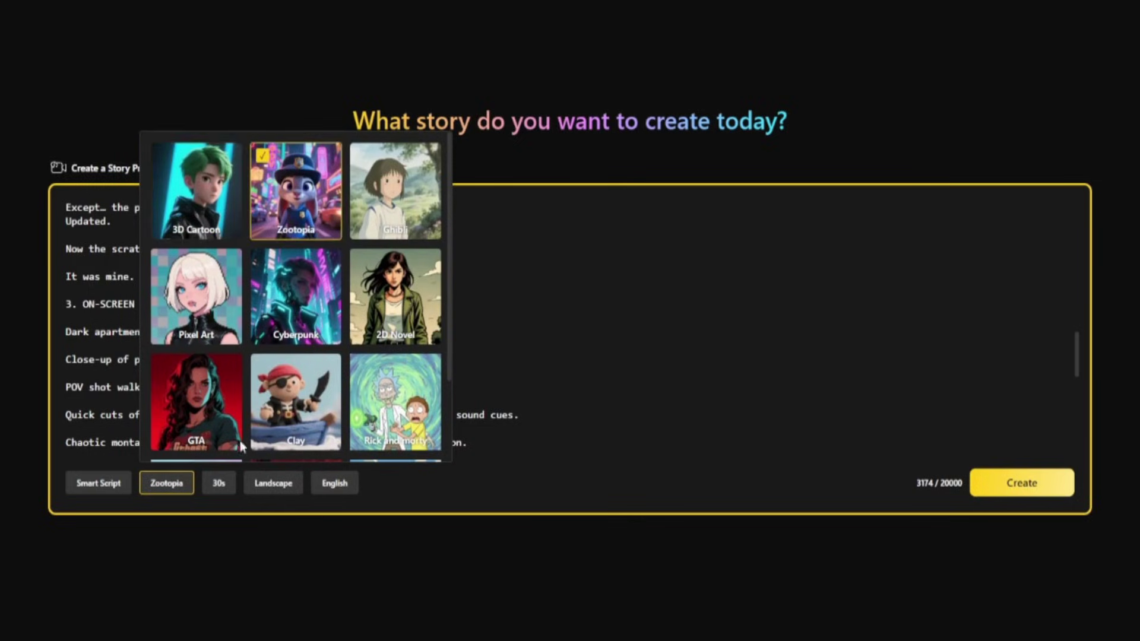
left_click(1045, 475)
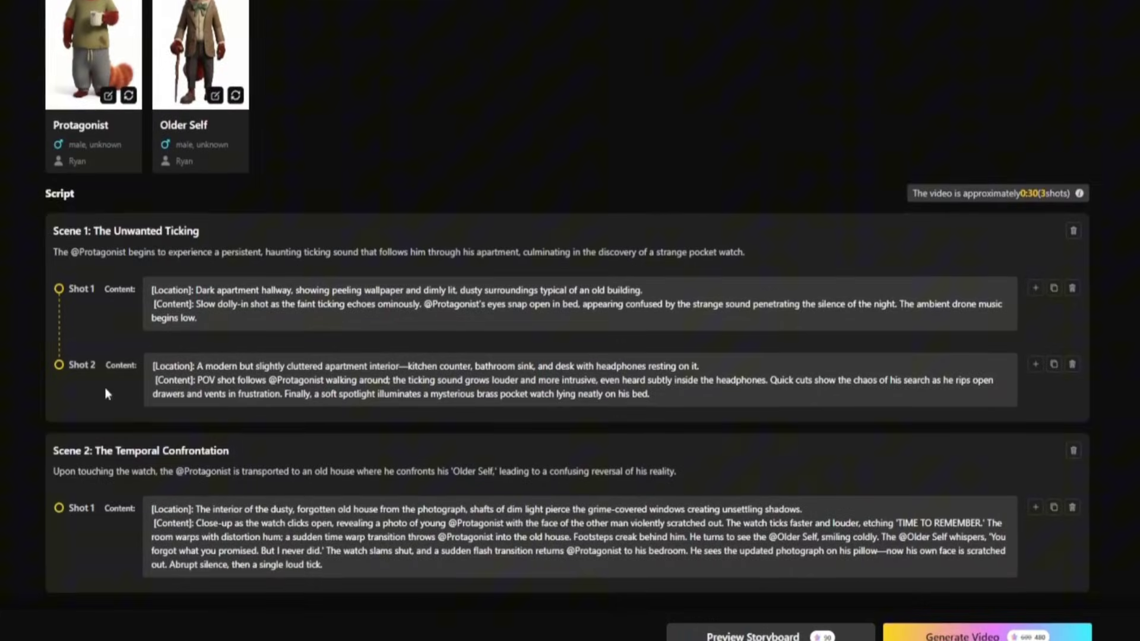
Step: Review the synopsis, Protagonist and Older Self cast, and two-scene script, then generate the video
scroll(123, 453, "up", 1)
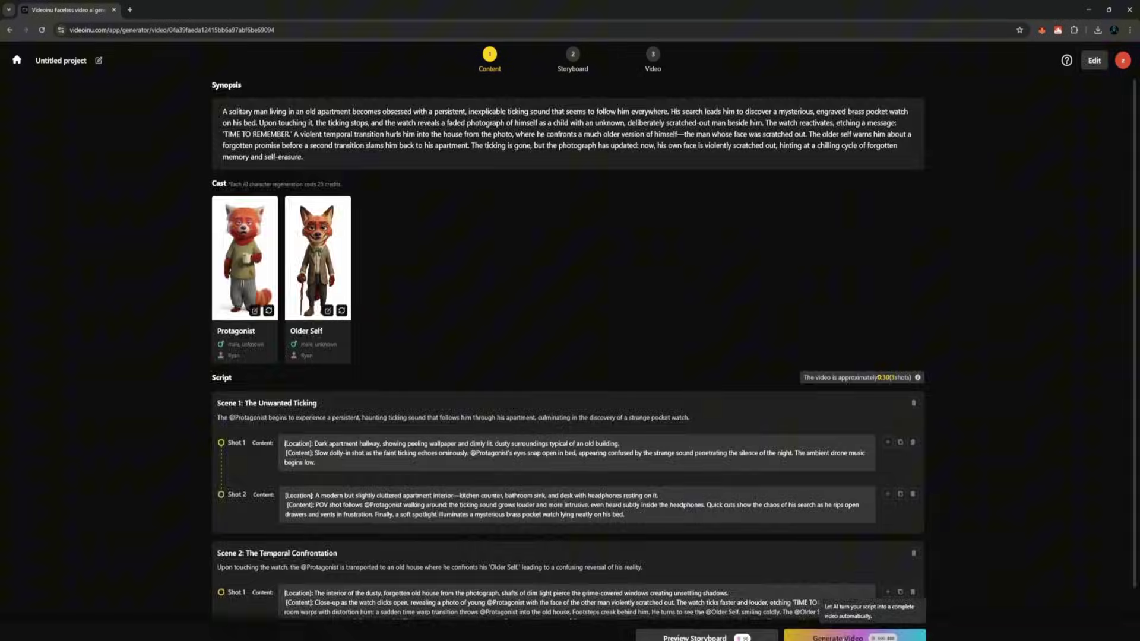
left_click(974, 635)
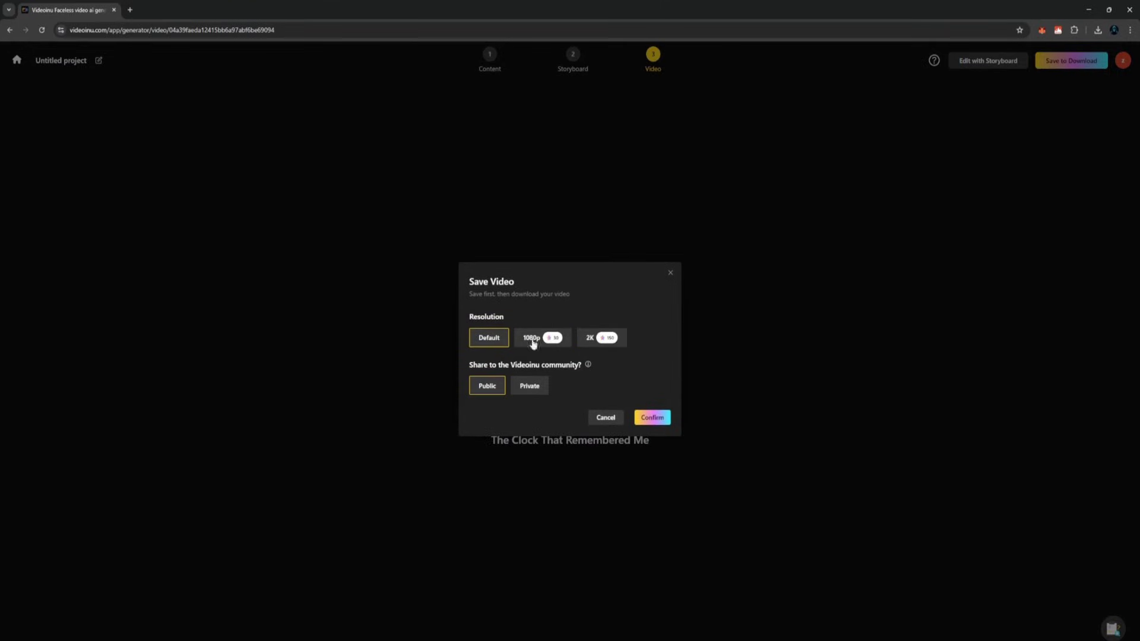
Step: Save the video at 1080p resolution, kept public
left_click(568, 343)
left_click(651, 418)
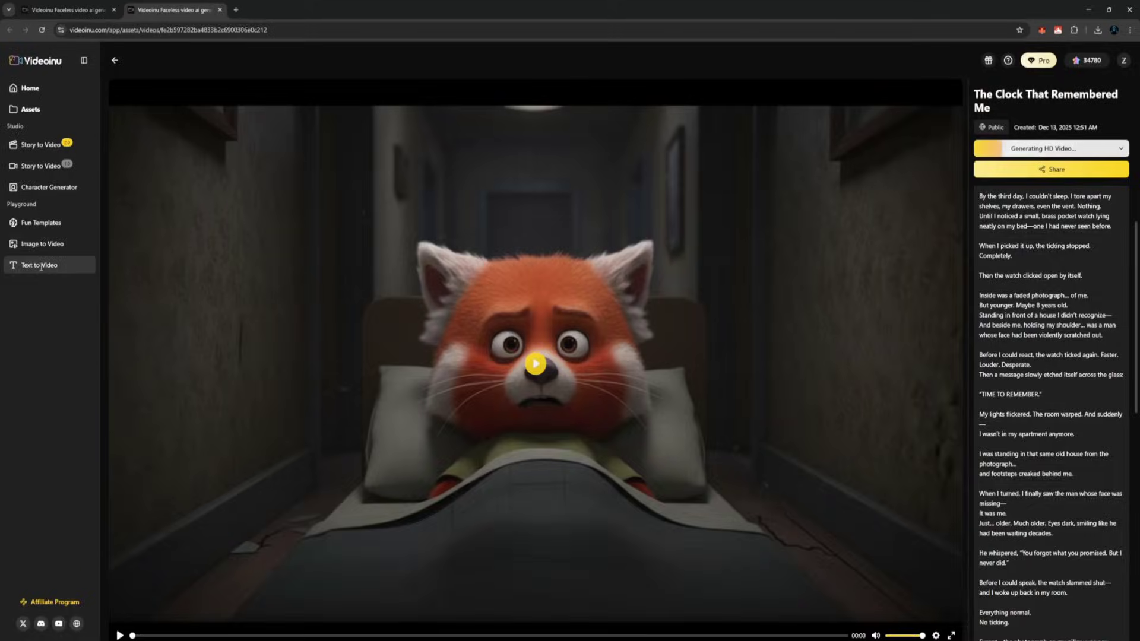
Step: Start a Text to Video prompt and list the Sora2, Google Veo3.1 and Kling 2.6 models
left_click(76, 380)
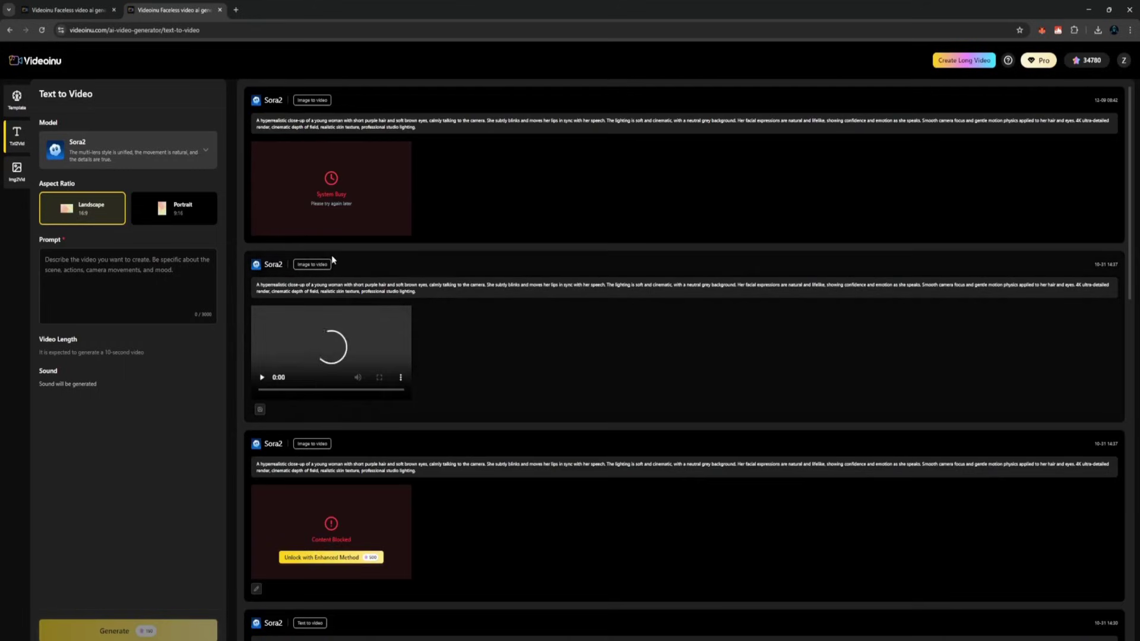
left_click(125, 272)
type("i")
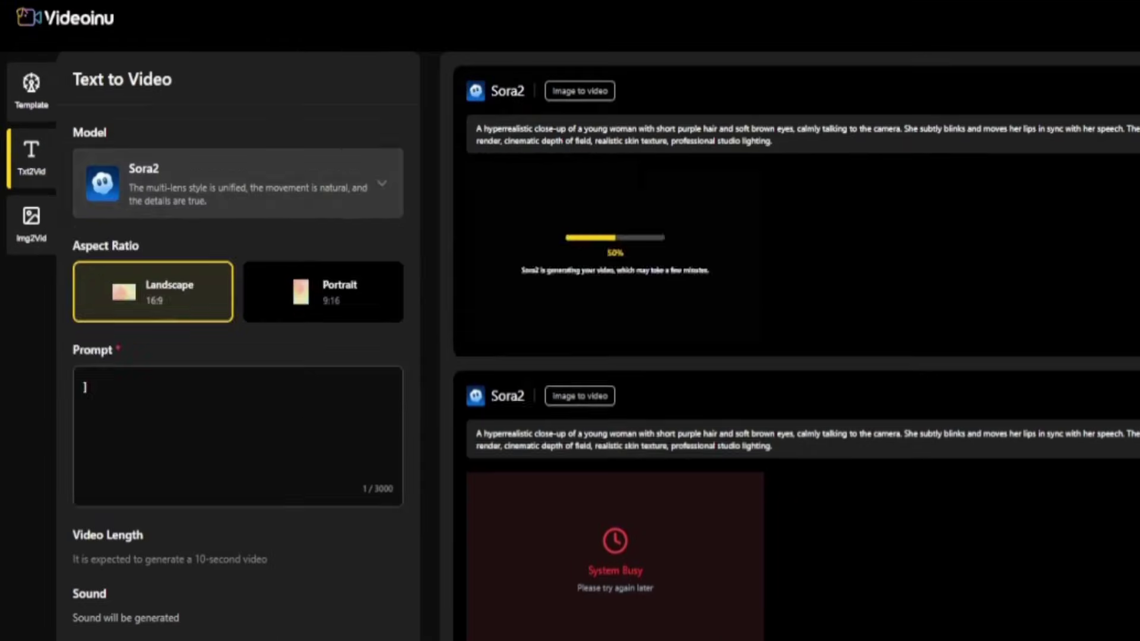
left_click(192, 154)
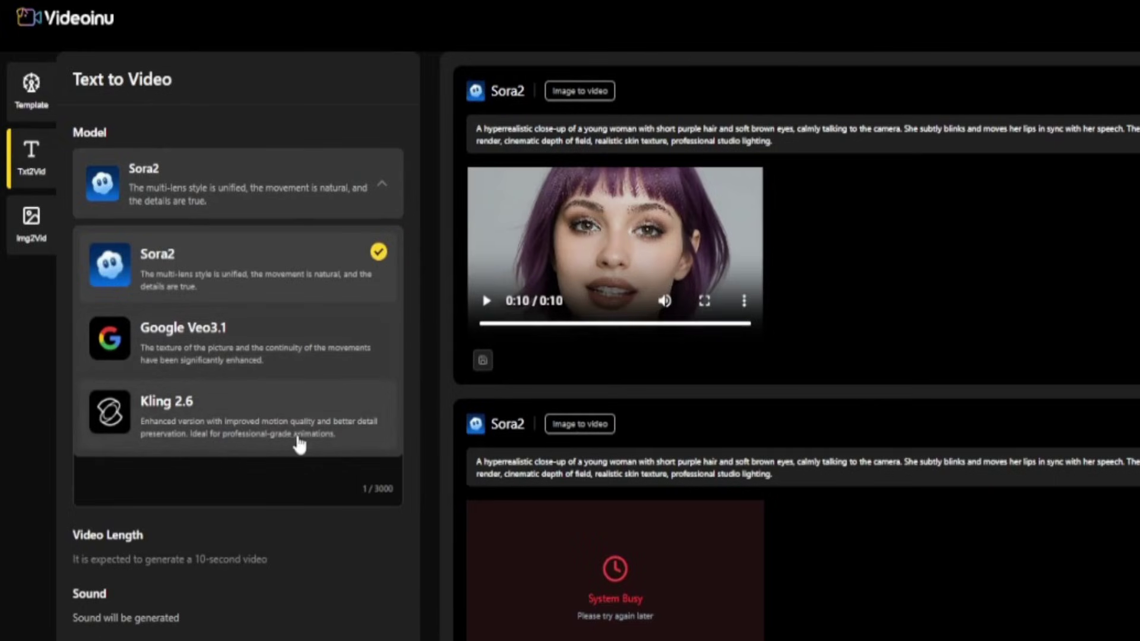
Step: Keep Sora2 as the model and clear the stray character from the prompt
left_click(272, 294)
left_click(128, 422)
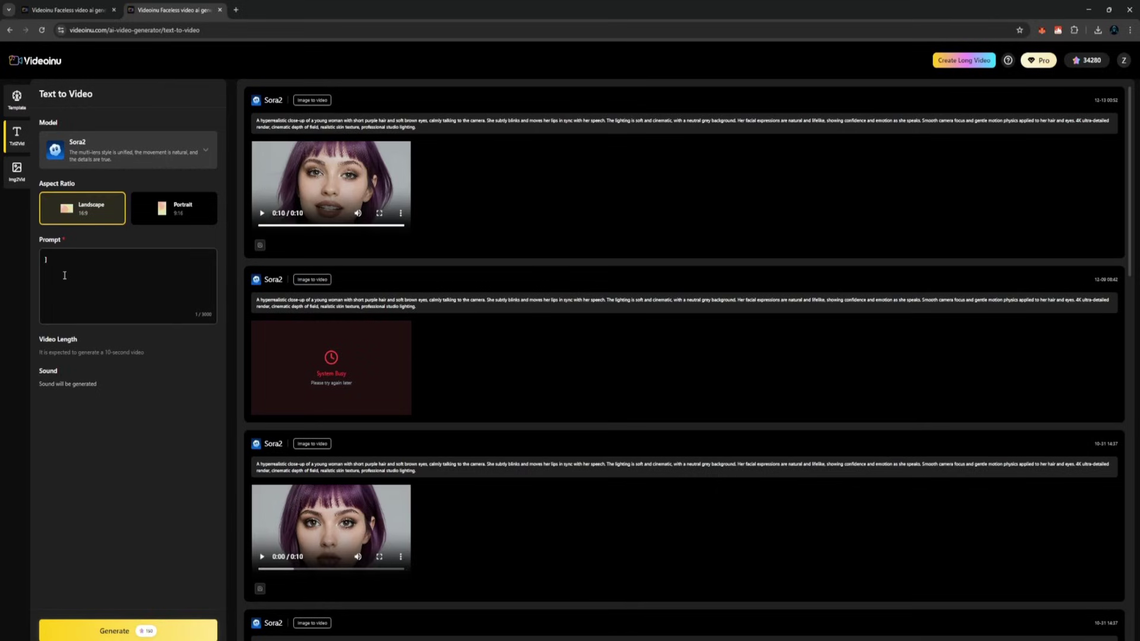
key("BackSpace")
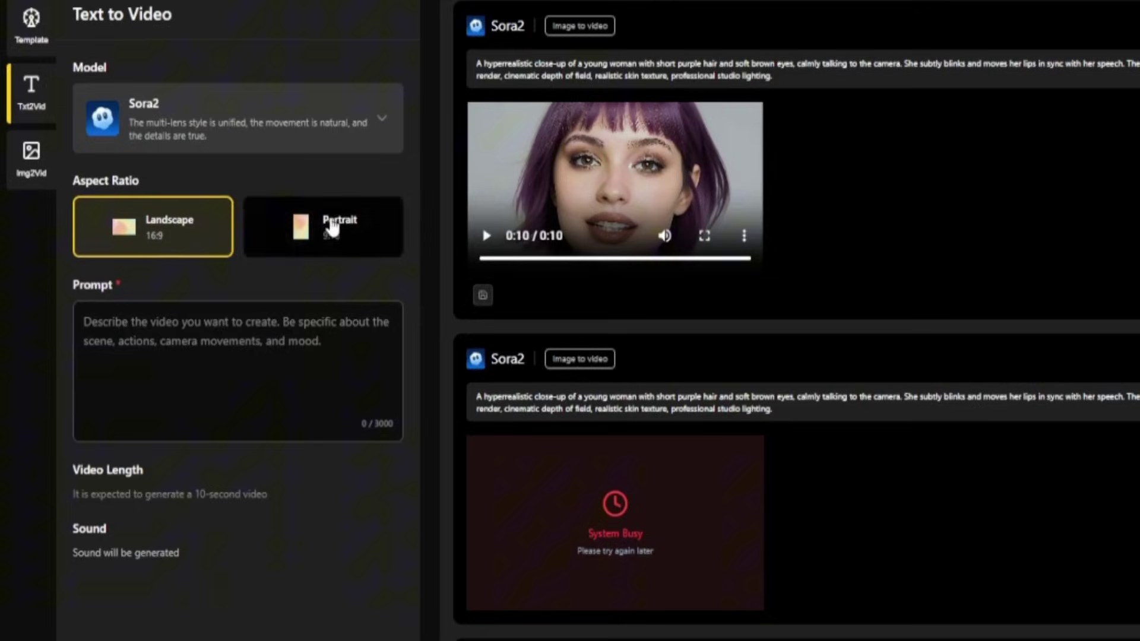
Step: Generate a Sora2 clip from the strawberry-in-water prompt, then play and pause it
type("]")
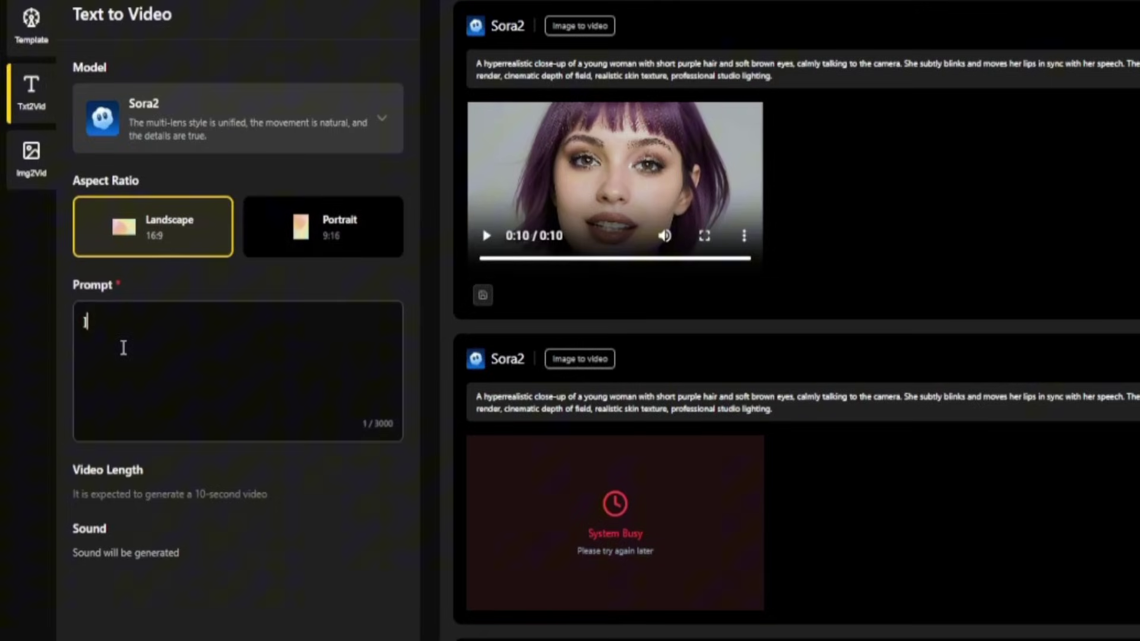
key("BackSpace")
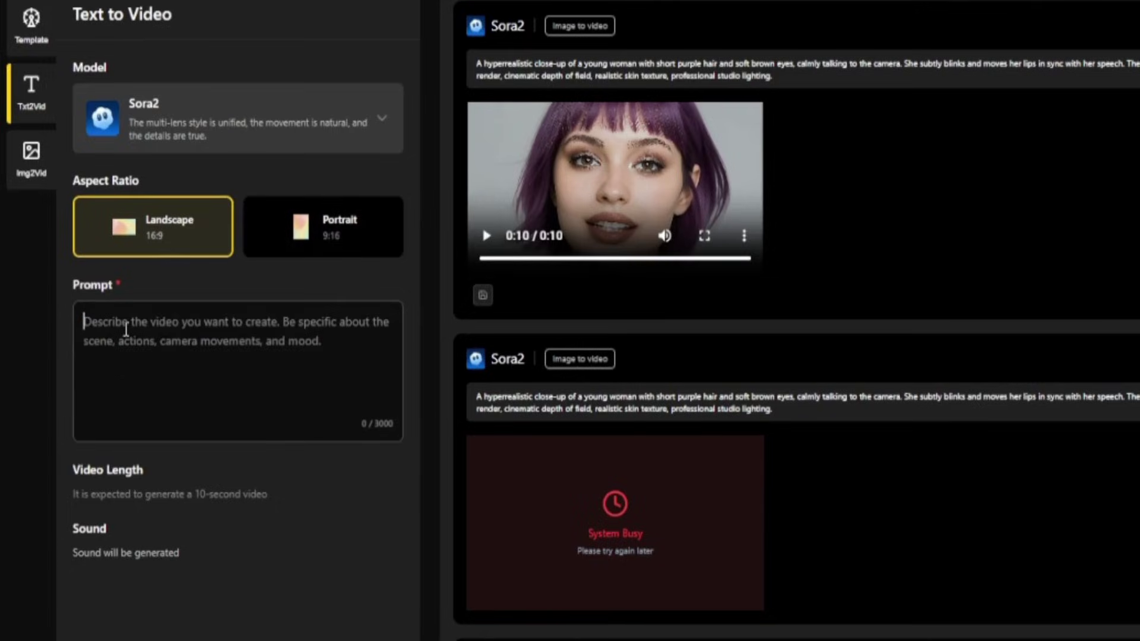
key("ctrl+v")
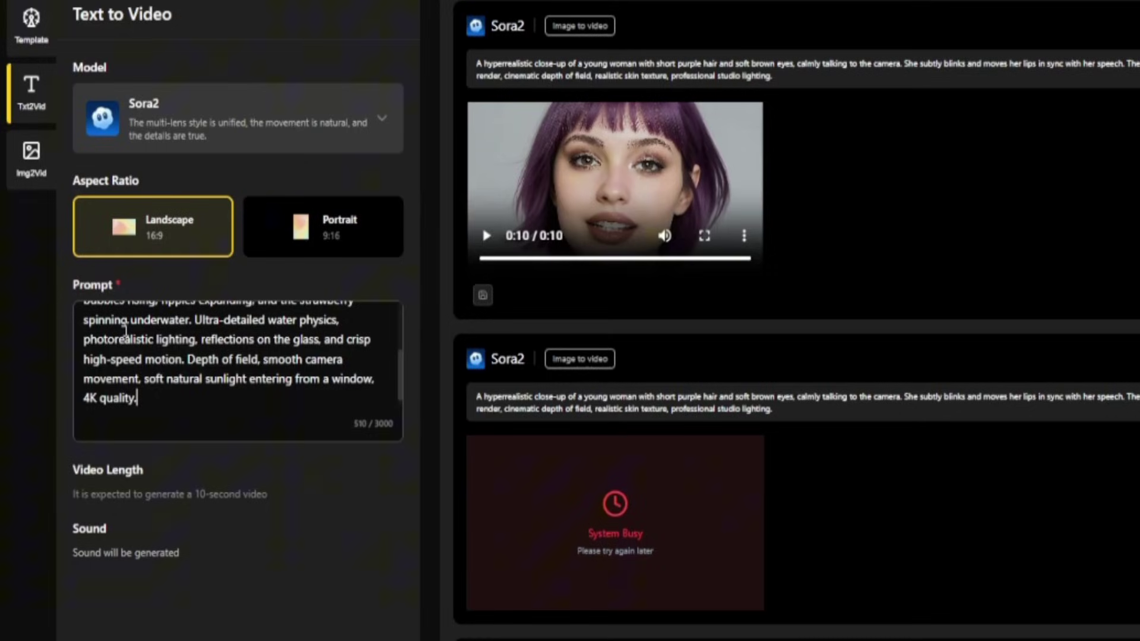
scroll(237, 623, "down", 6)
left_click(237, 628)
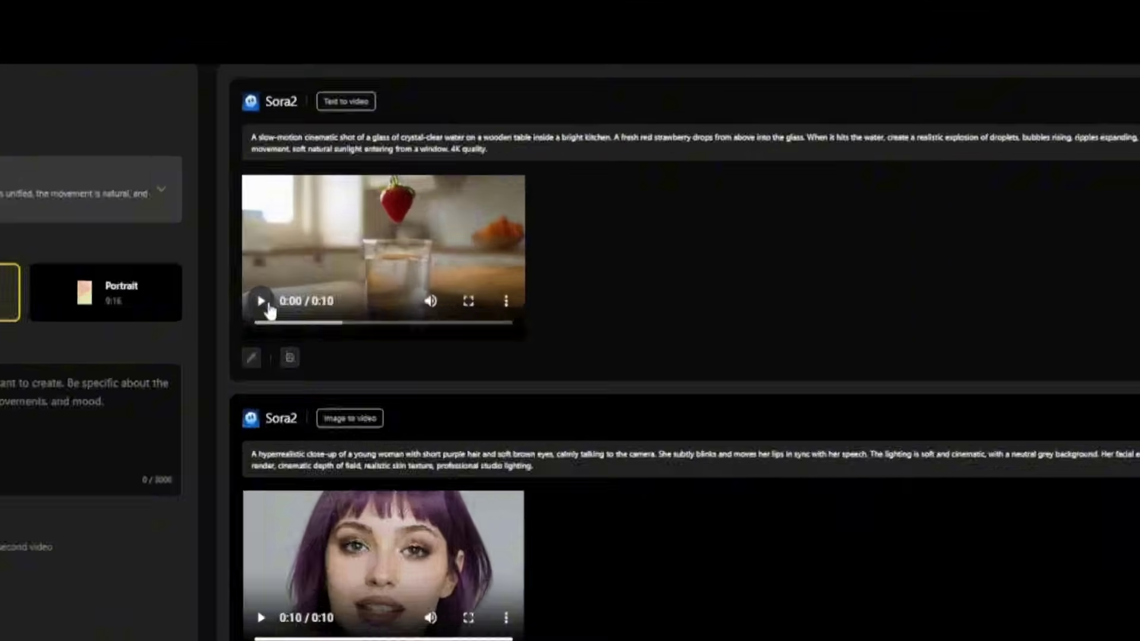
left_click(262, 213)
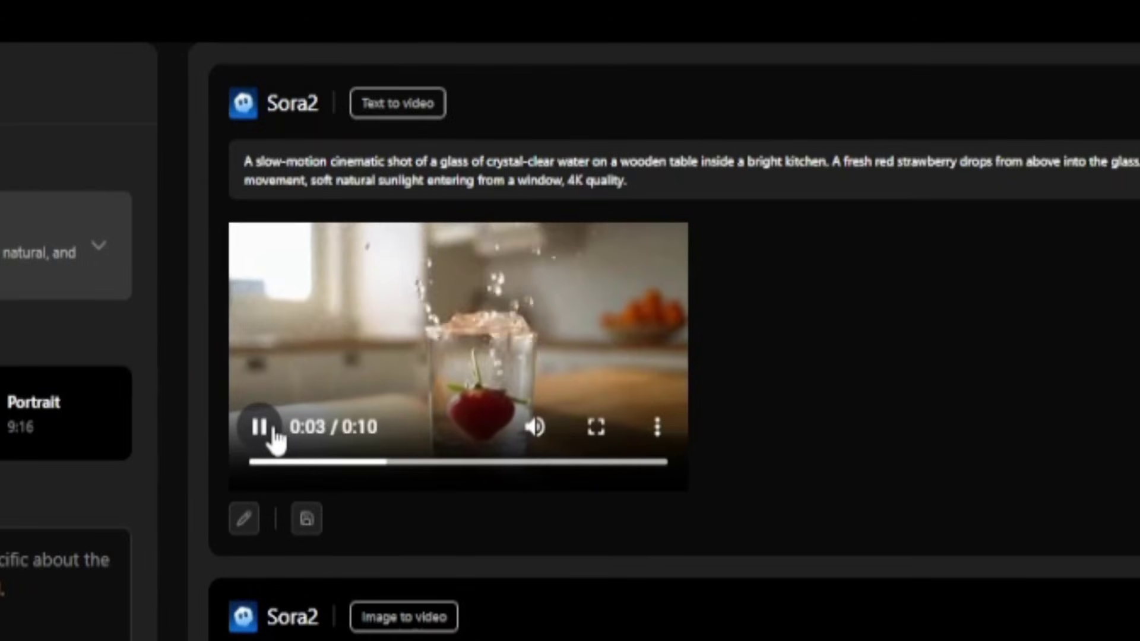
left_click(275, 438)
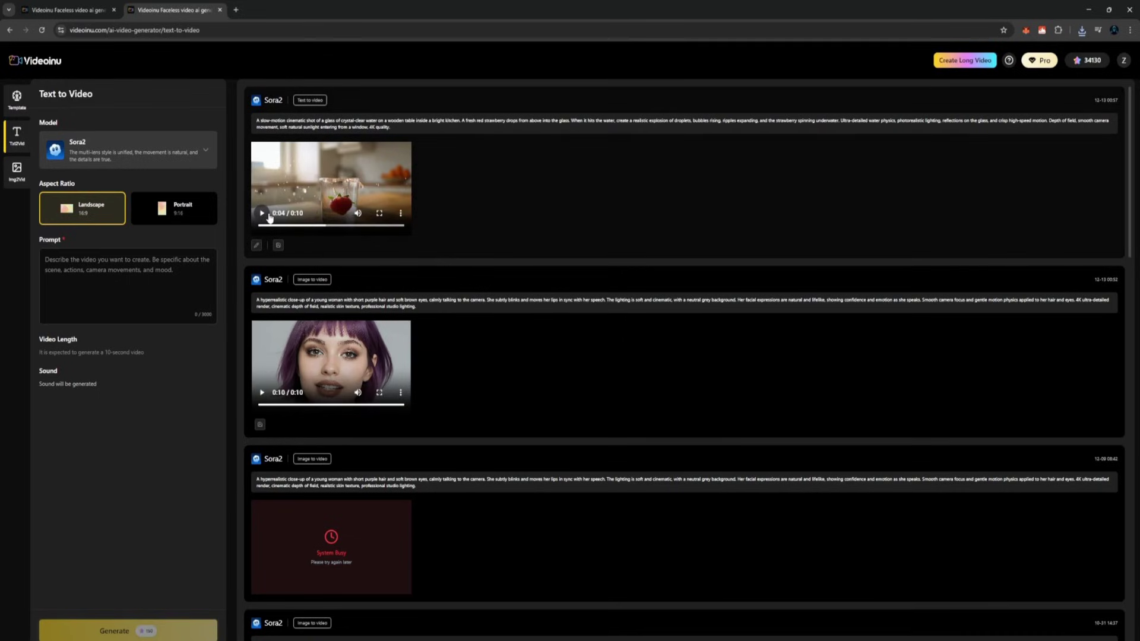
Step: Generate a Google Veo3.1 video from the pasted strawberry-in-glass prompt
left_click(137, 150)
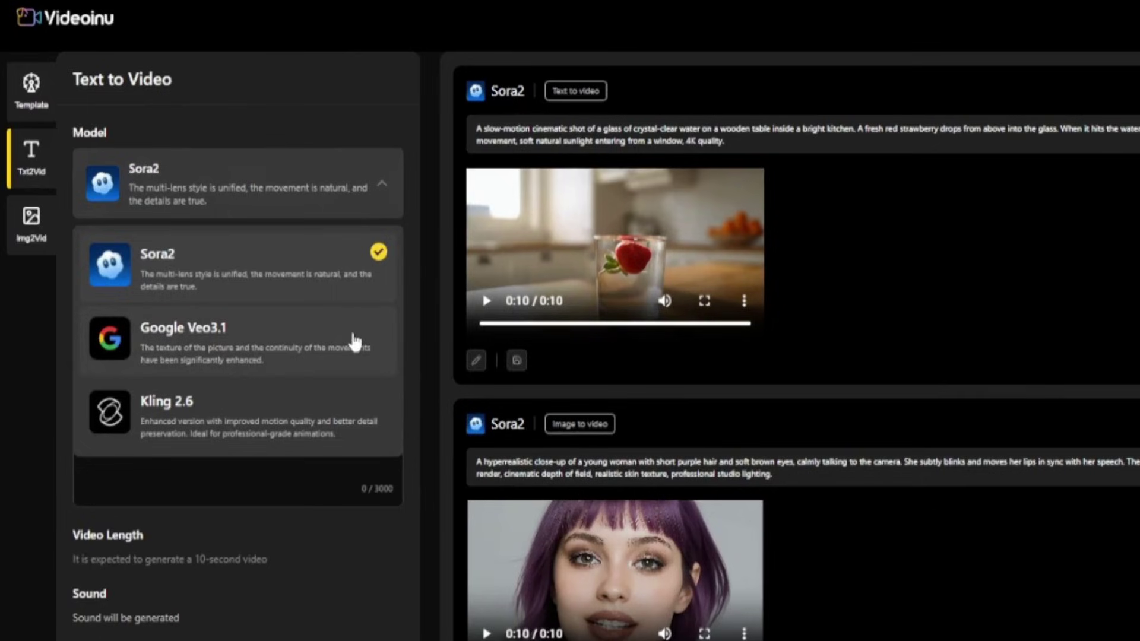
left_click(354, 343)
right_click(107, 417)
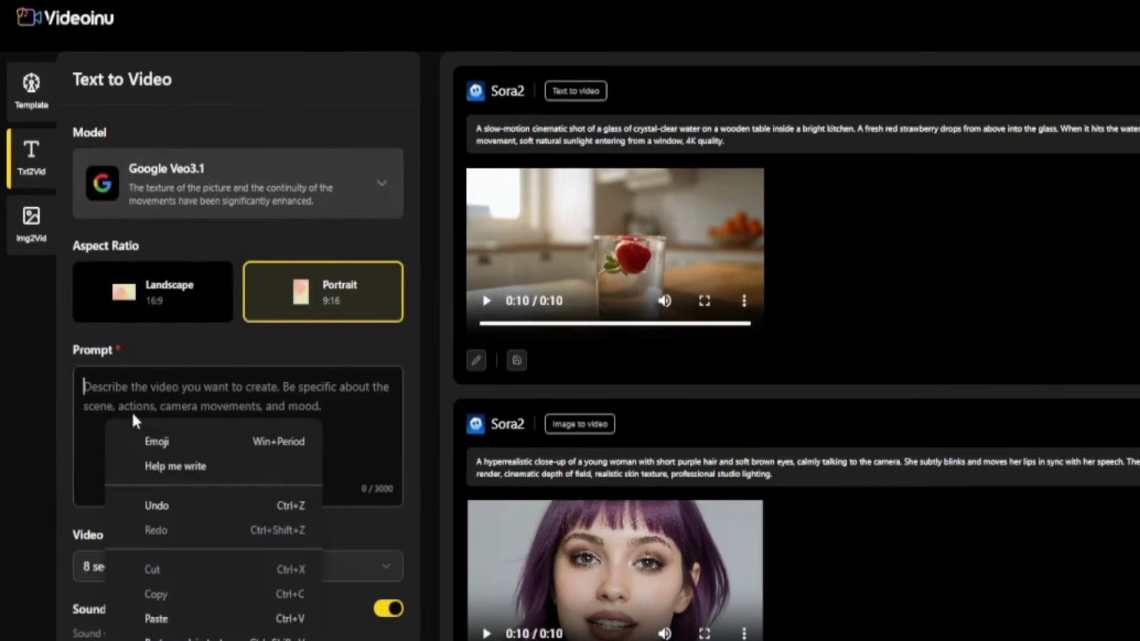
left_click(166, 618)
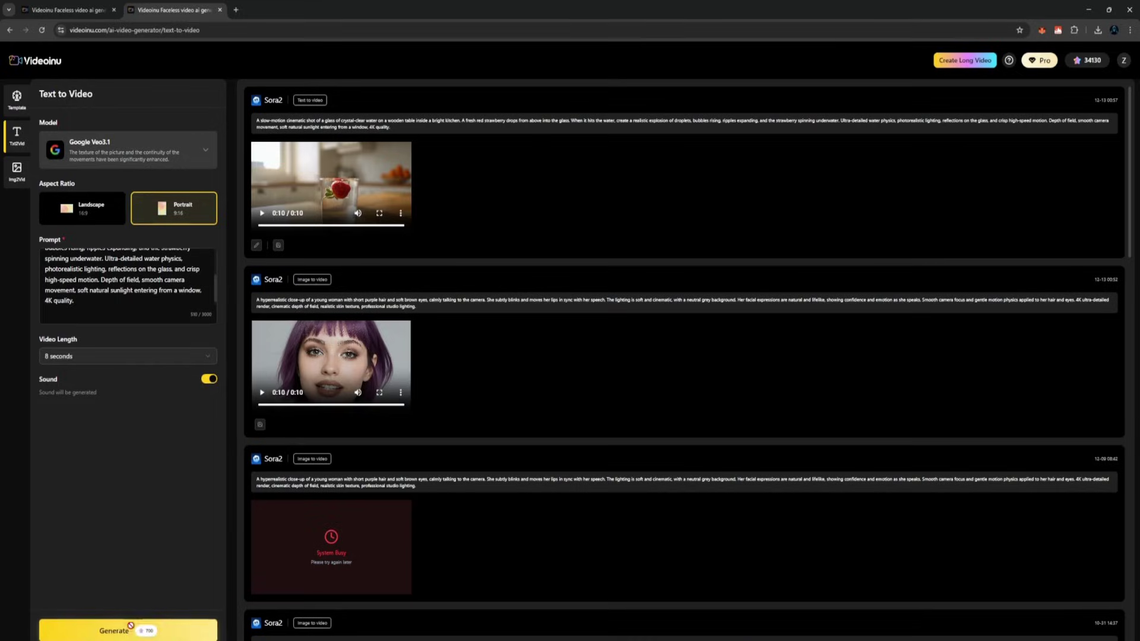
left_click(129, 628)
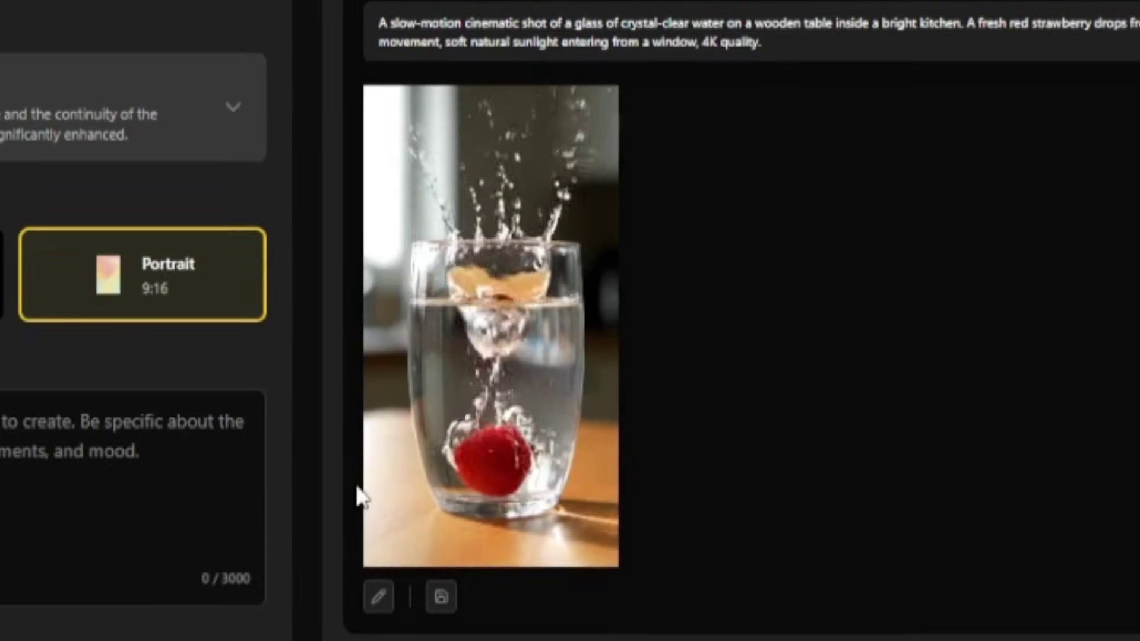
Step: Scroll the results feed to watch the new portrait Veo3.1 clip play through
mouse_move(368, 498)
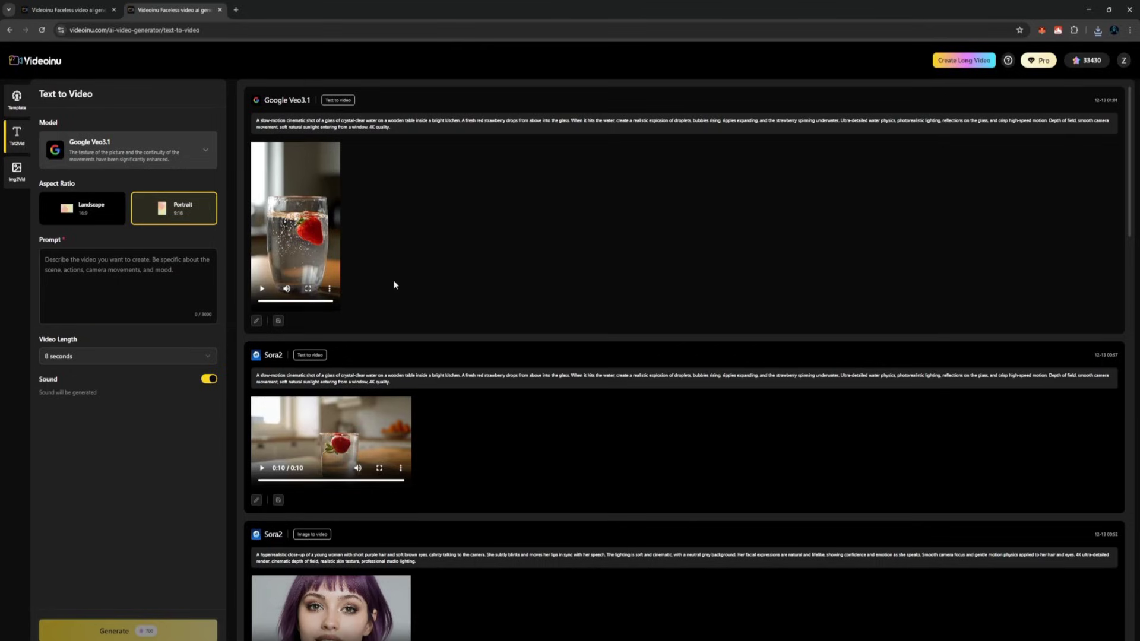
scroll(415, 362, "down", 2)
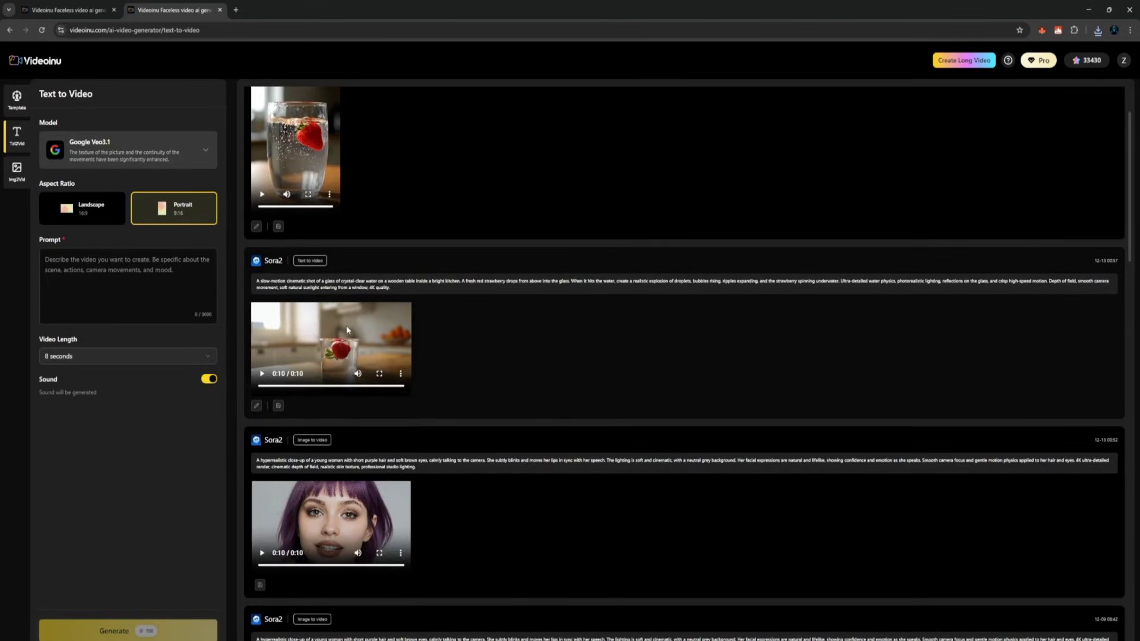
scroll(347, 330, "up", 2)
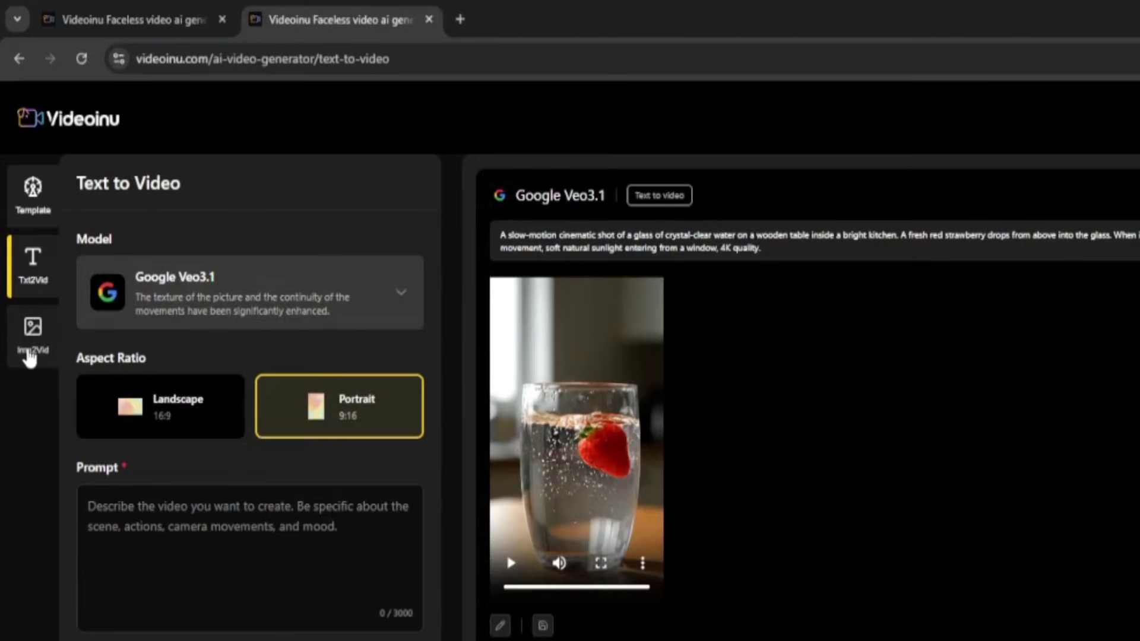
Step: Look at Img2Vid and Character Generator, then go to the Assets Projects grid
left_click(36, 347)
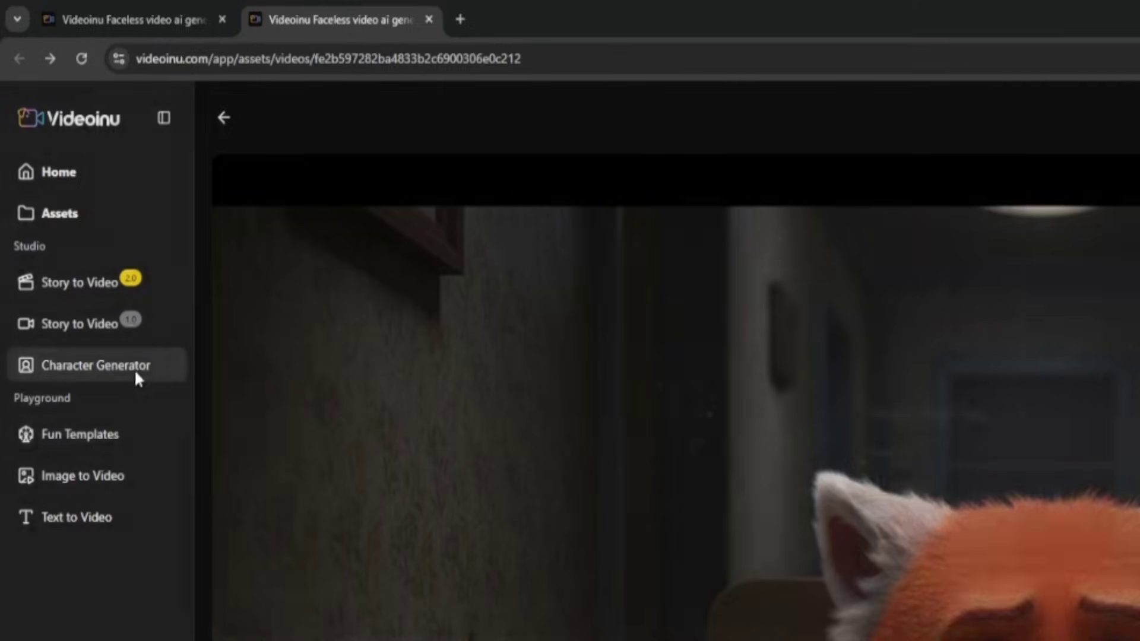
left_click(134, 368)
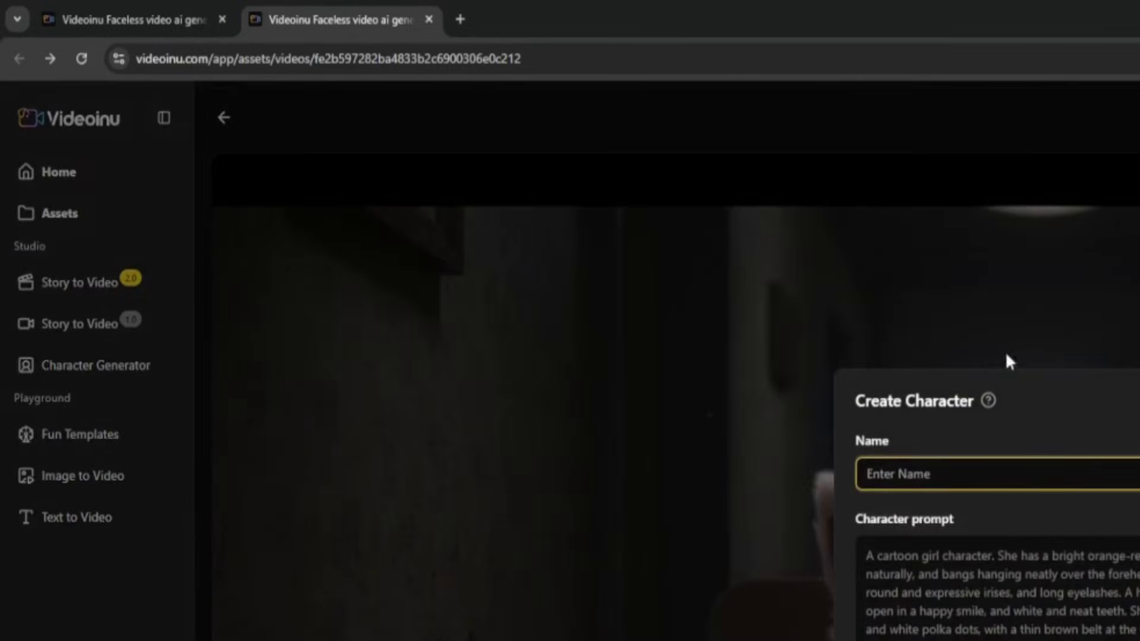
left_click(57, 440)
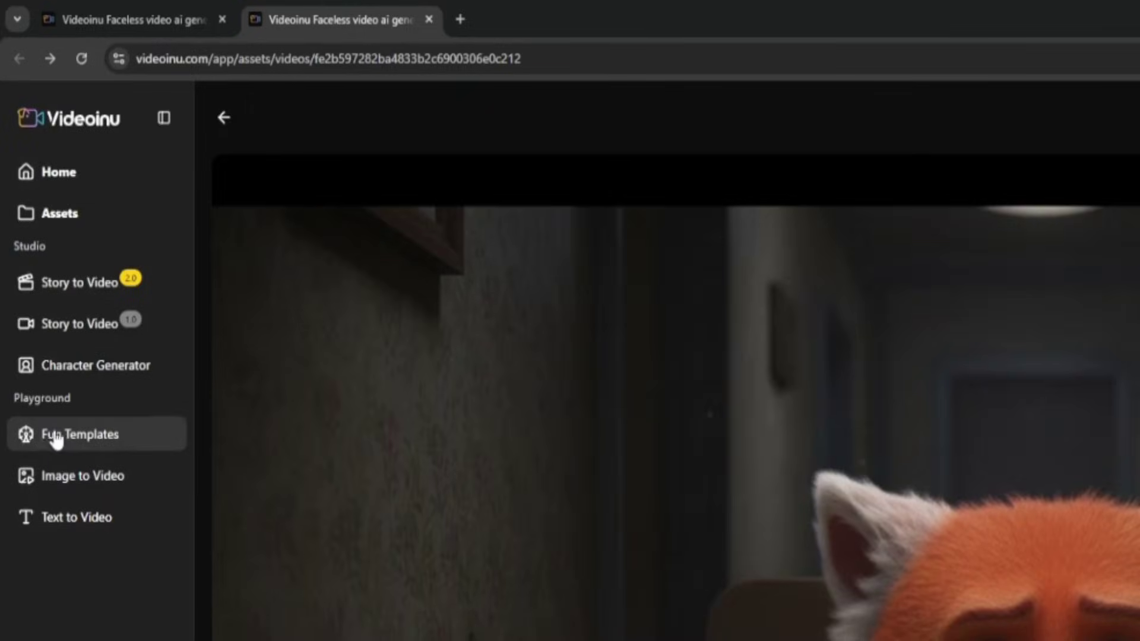
left_click(69, 215)
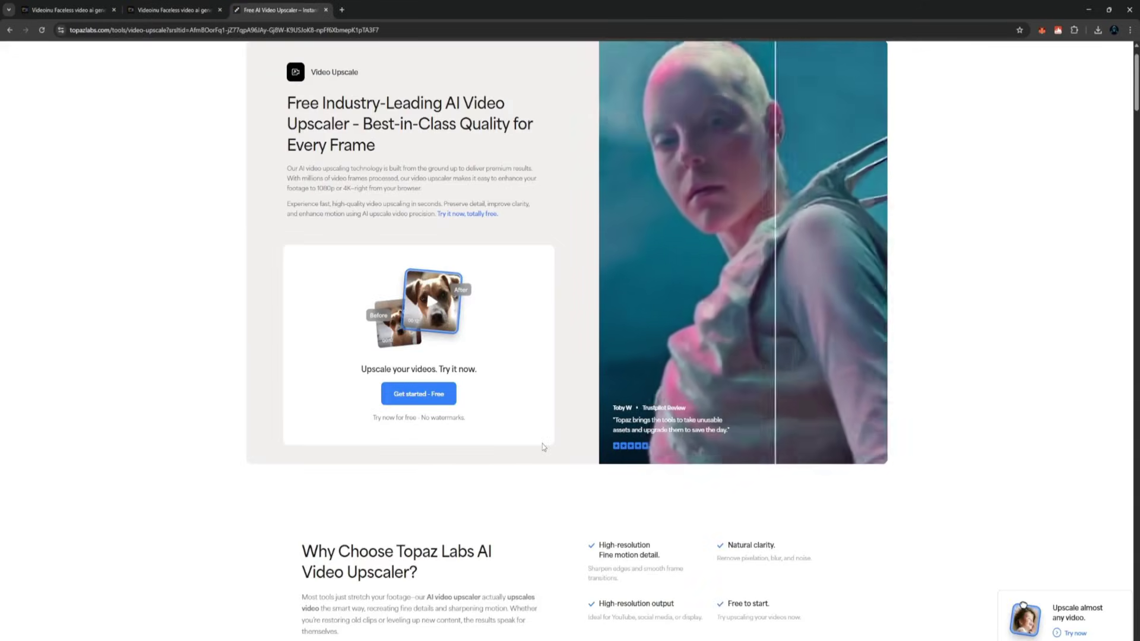
Step: Scroll through the Topaz Labs free video upscaler page, then return to the Videoinu tab
scroll(543, 444, "up", 1)
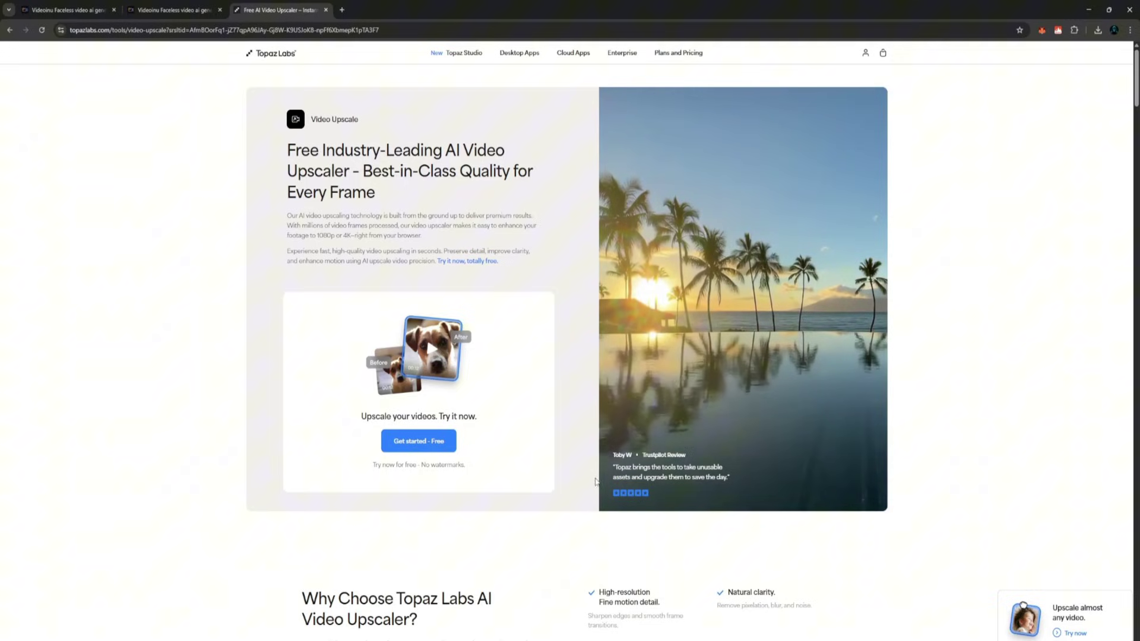
scroll(563, 565, "down", 3)
scroll(566, 569, "up", 2)
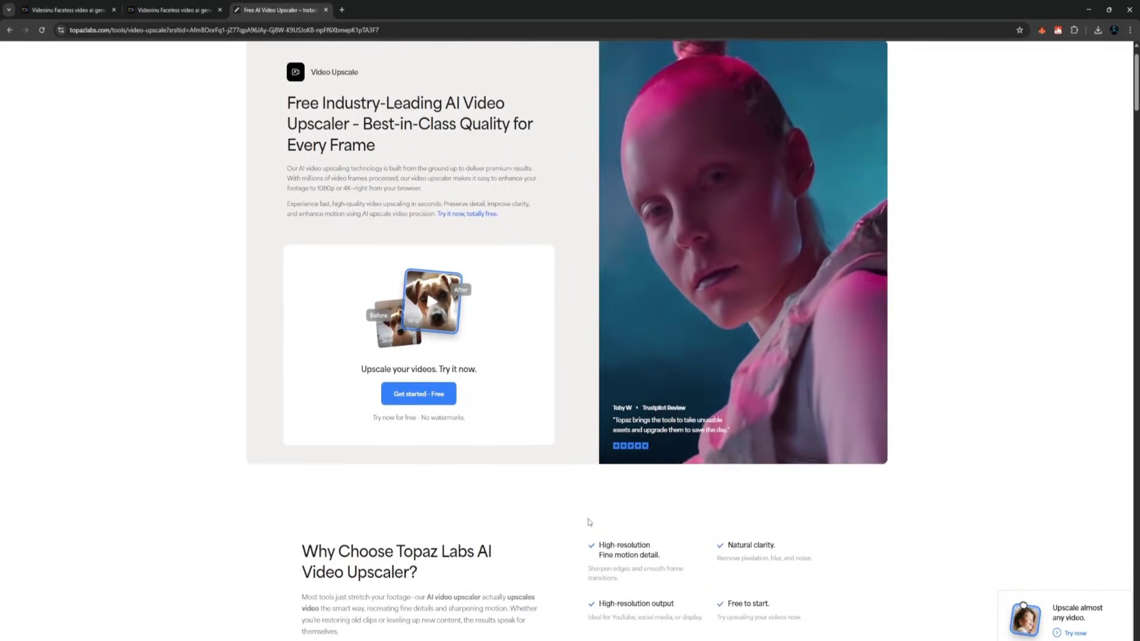
scroll(590, 521, "up", 1)
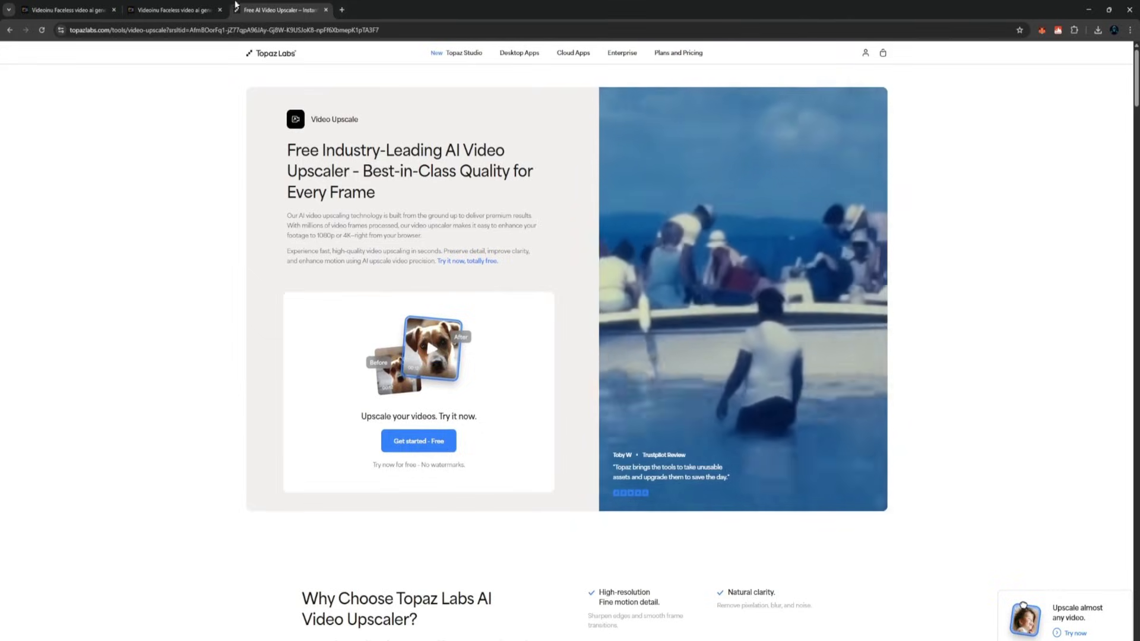
left_click(180, 7)
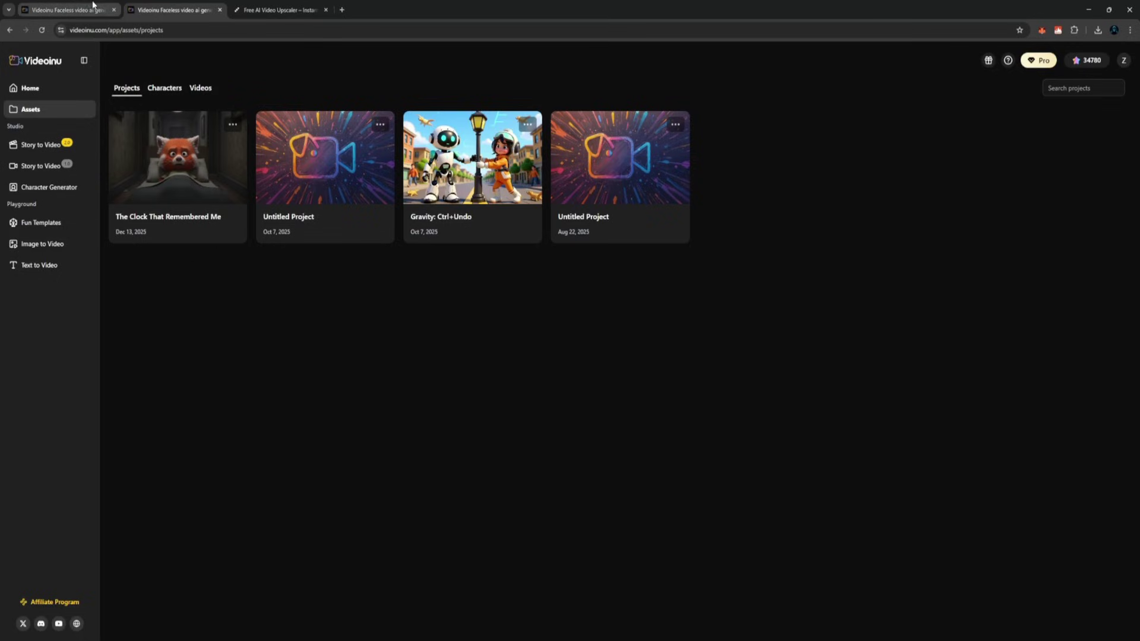